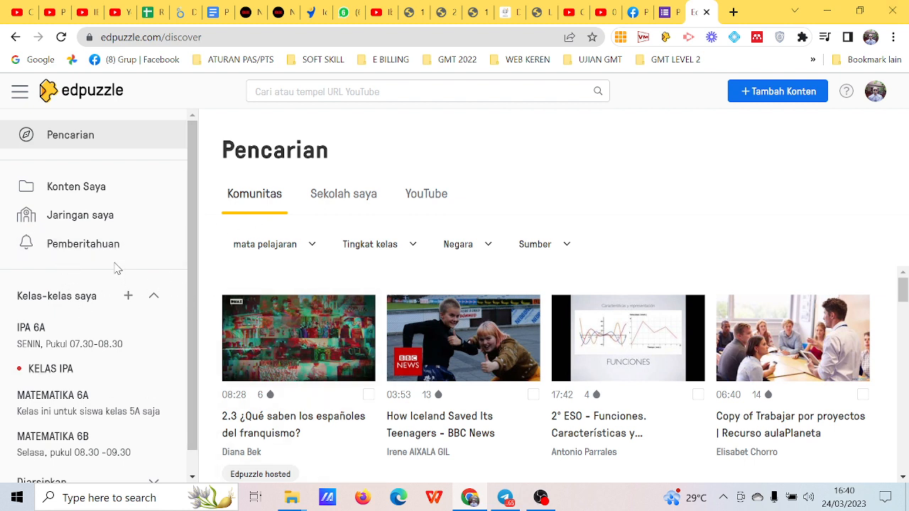
# Start adding a new class to Kelas-kelas saya, created from scratch rather than linked from an LMS.
pyautogui.scroll(-1, 117, 266)
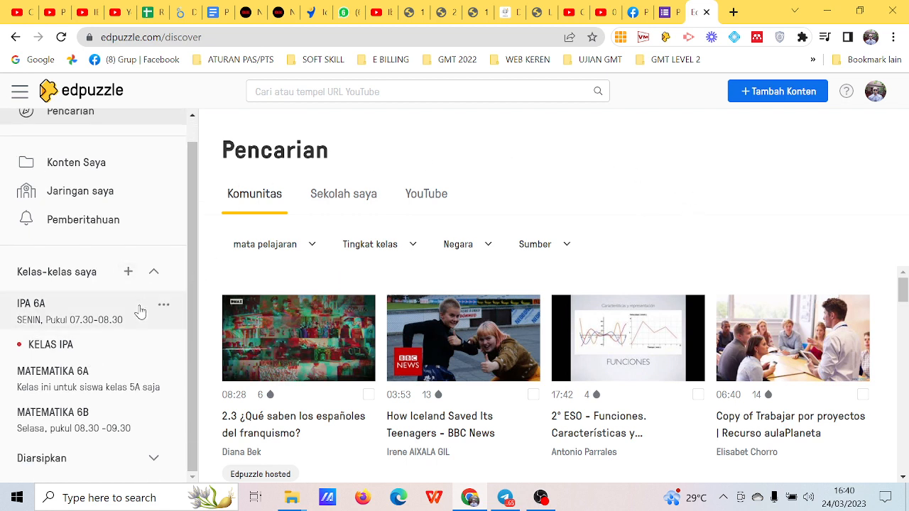
pyautogui.scroll(1, 103, 331)
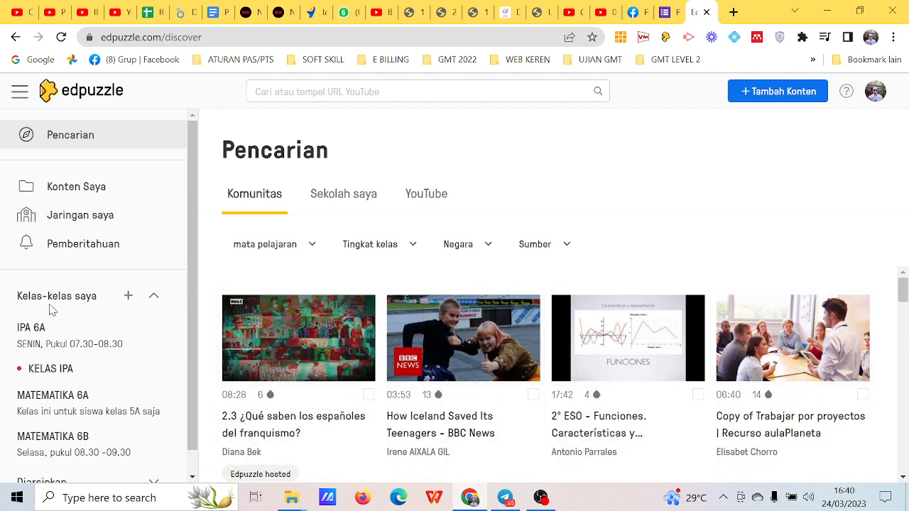
pyautogui.click(129, 298)
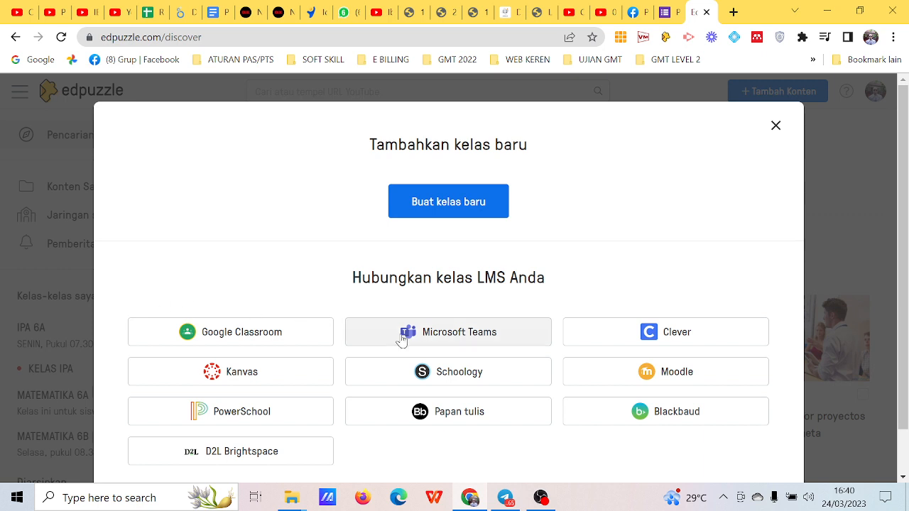
pyautogui.scroll(-1, 426, 344)
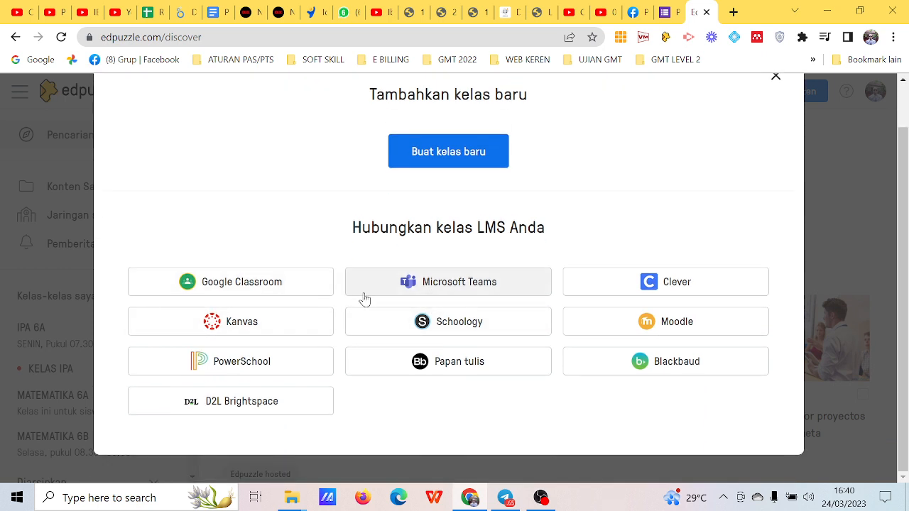
pyautogui.scroll(1, 375, 309)
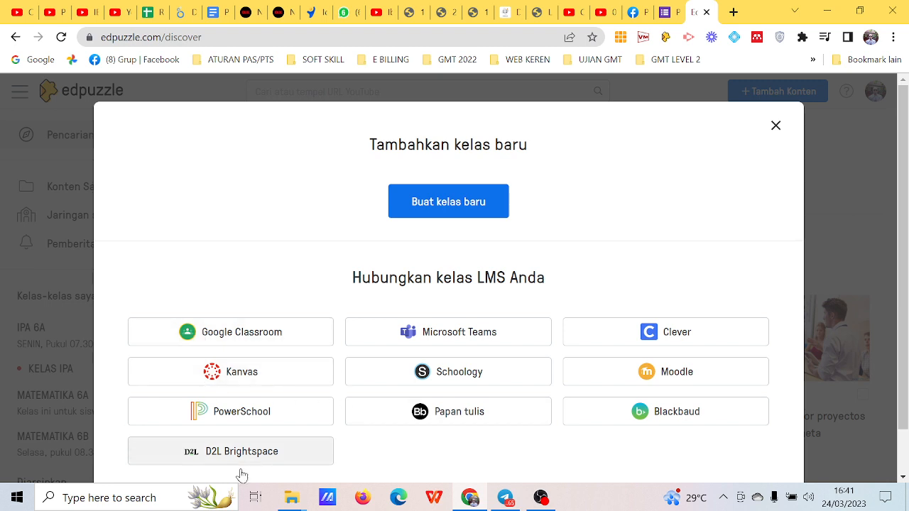
pyautogui.click(448, 206)
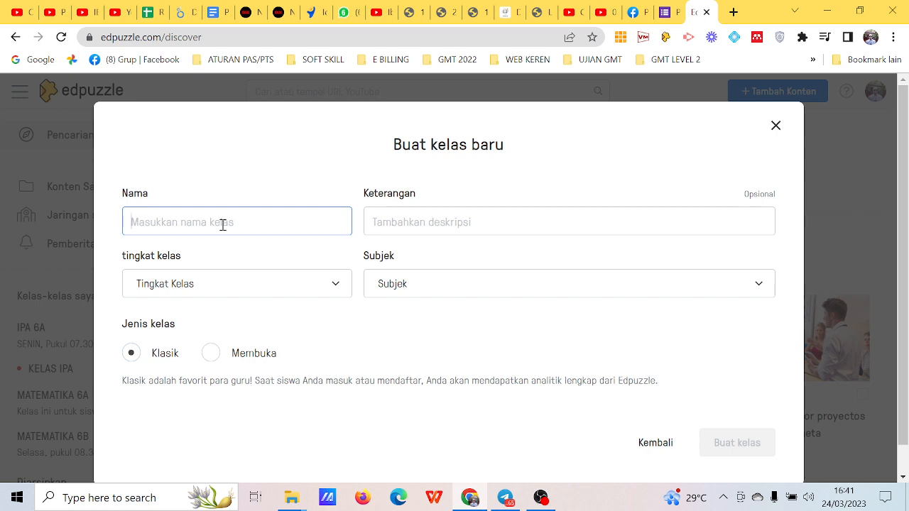
# Name the new class KELAS 5 MATEMATIKA.
pyautogui.write('KELAS 6 IPA')
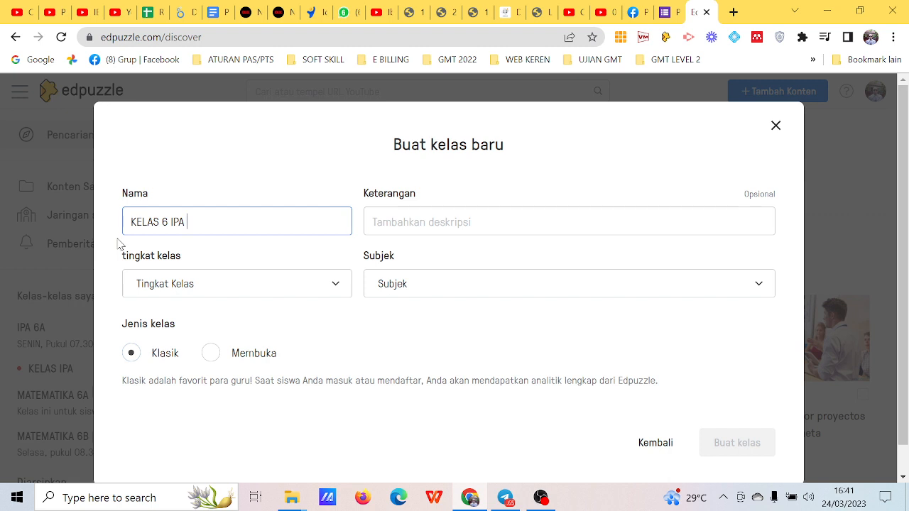
pyautogui.press('BackSpace')
pyautogui.press('BackSpace')
pyautogui.press('BackSpace')
pyautogui.write('MATEMATIKA')
pyautogui.click(167, 222)
pyautogui.press('BackSpace')
pyautogui.write('5')
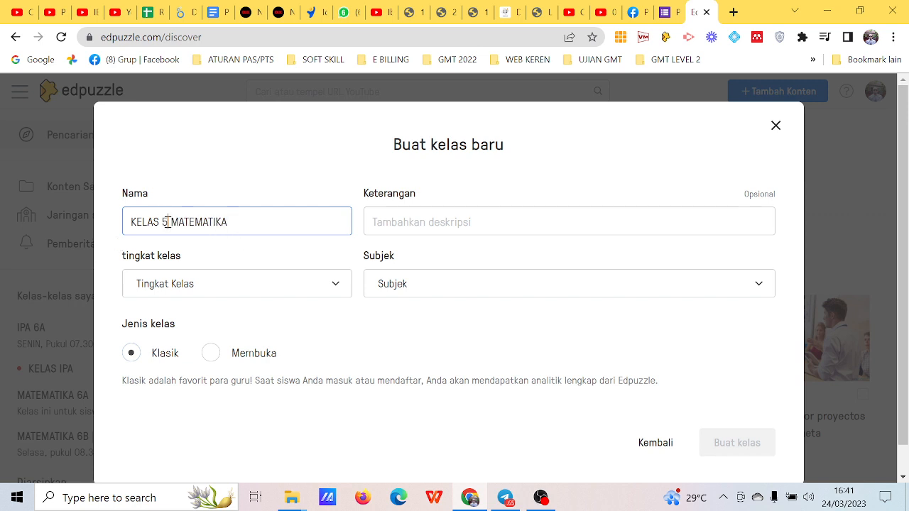
# Enter the class description PEMBELAJARAN MATEMATIKA KHUSUS KELAS 5 SDS KANAAN.
pyautogui.click(412, 223)
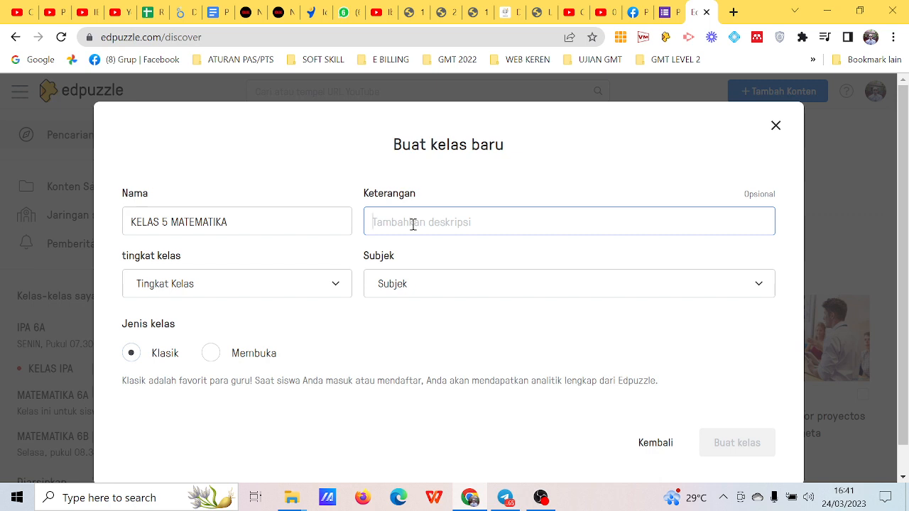
pyautogui.write('PEMBELAJARAN MATEMATIKA ')
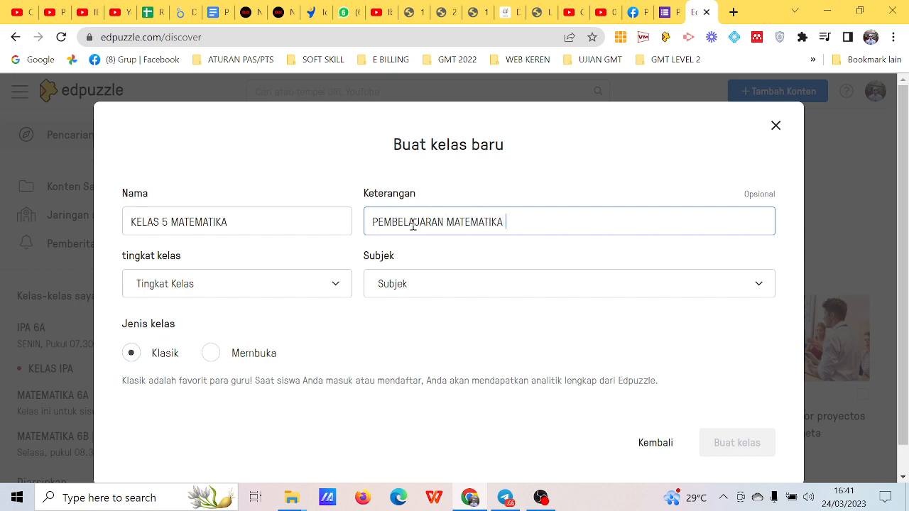
pyautogui.write('KHUSUS KELA')
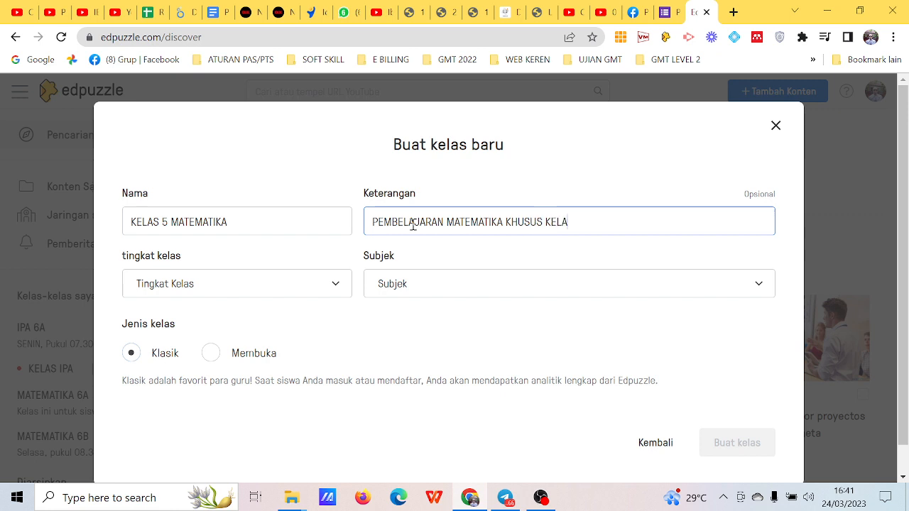
pyautogui.write('S 5 SDS ')
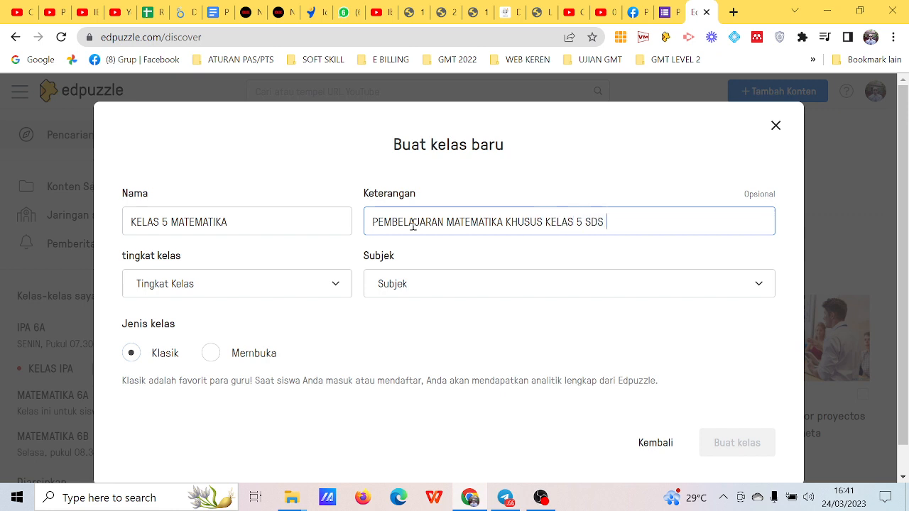
pyautogui.write('KANAAN')
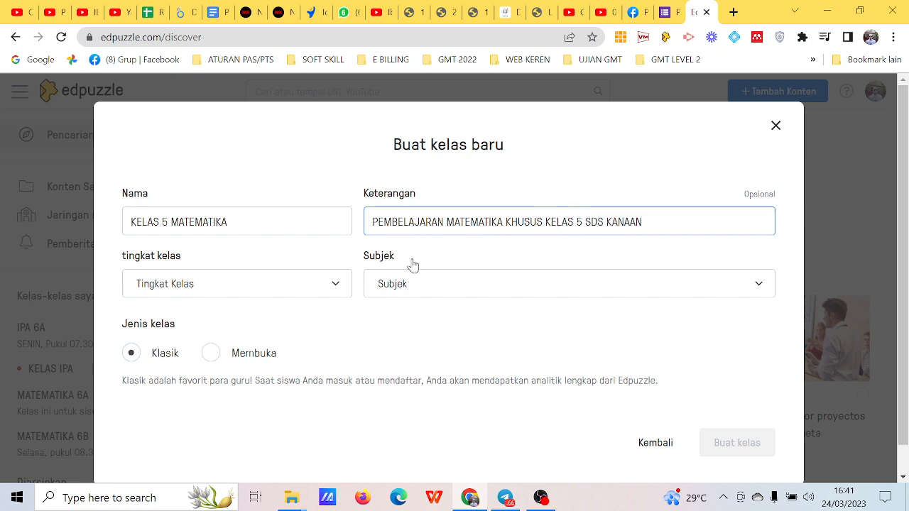
# Set the grade level to kelas 5 (usia 10-11) and the subject to Matematika.
pyautogui.click(311, 287)
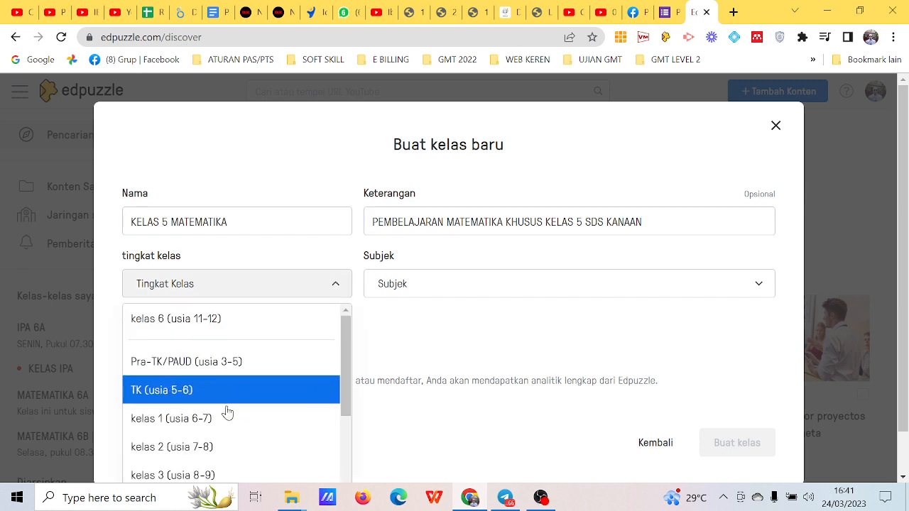
pyautogui.scroll(-1, 205, 445)
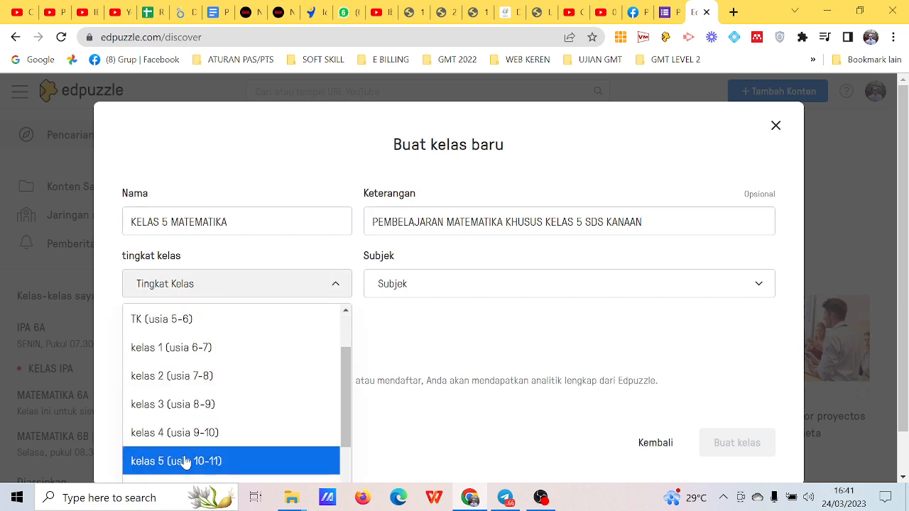
pyautogui.click(187, 462)
pyautogui.click(500, 285)
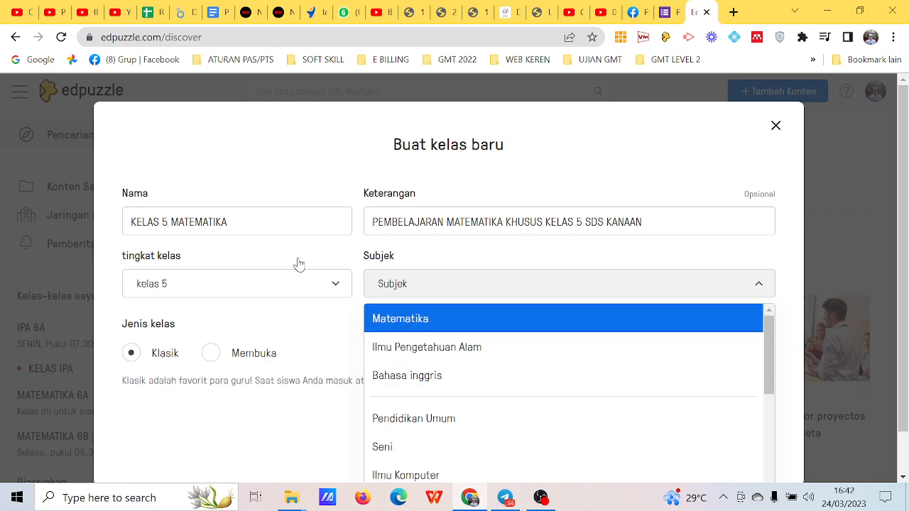
pyautogui.click(458, 325)
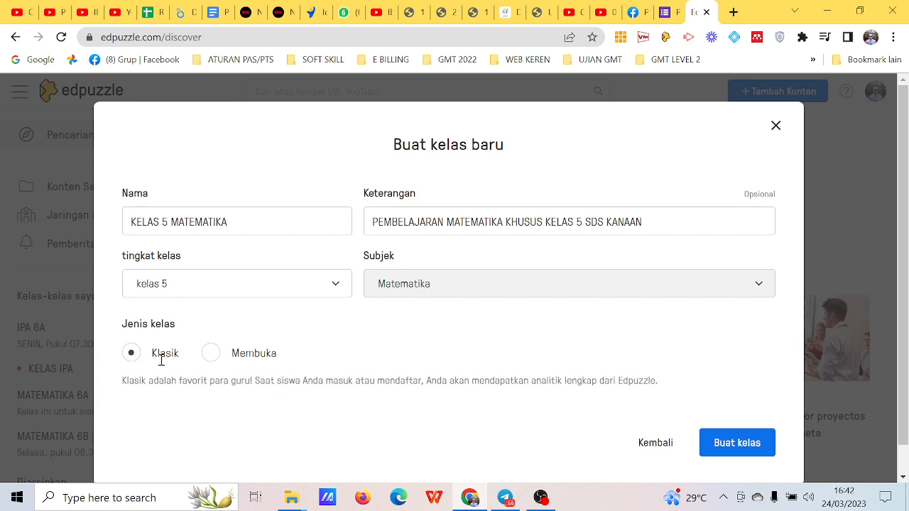
# Set the class type to Membuka without Edpuzzle-generated student nicknames, and create the class.
pyautogui.click(211, 353)
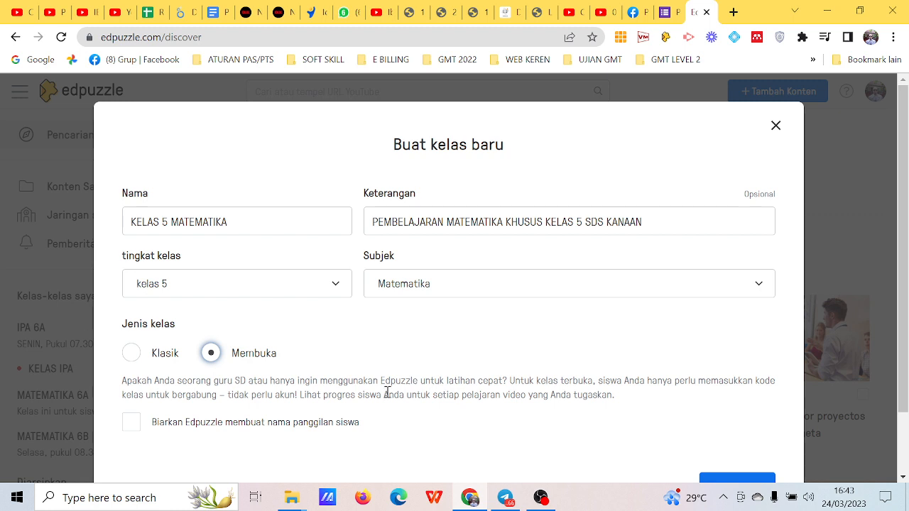
pyautogui.scroll(-1, 453, 376)
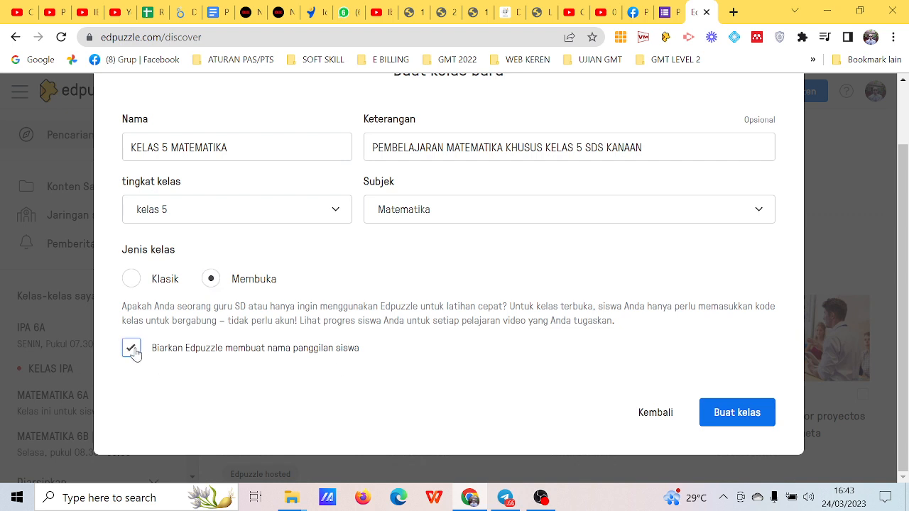
pyautogui.click(134, 351)
pyautogui.scroll(1, 645, 192)
pyautogui.scroll(-1, 650, 213)
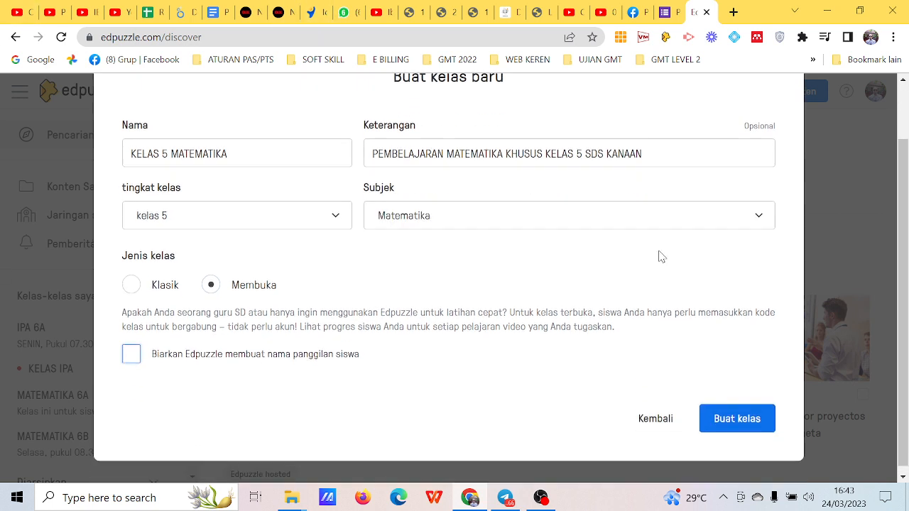
pyautogui.click(744, 420)
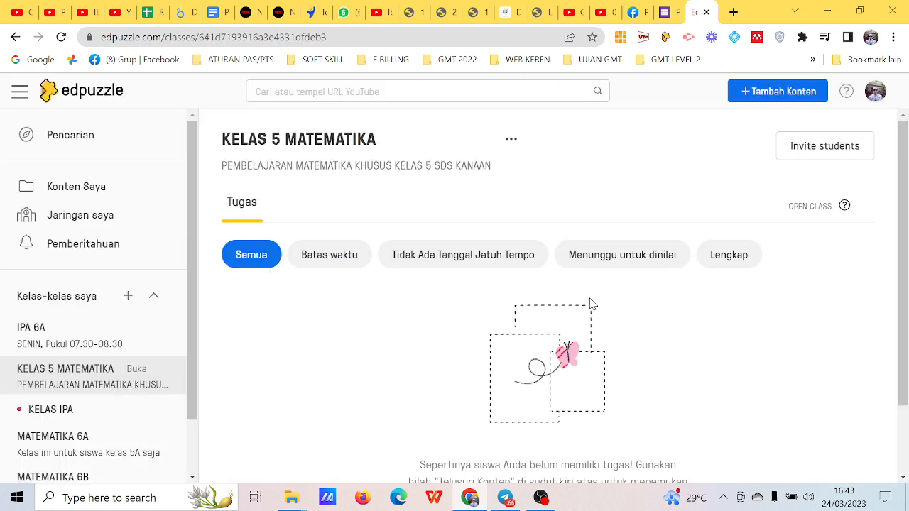
pyautogui.scroll(-1, 92, 412)
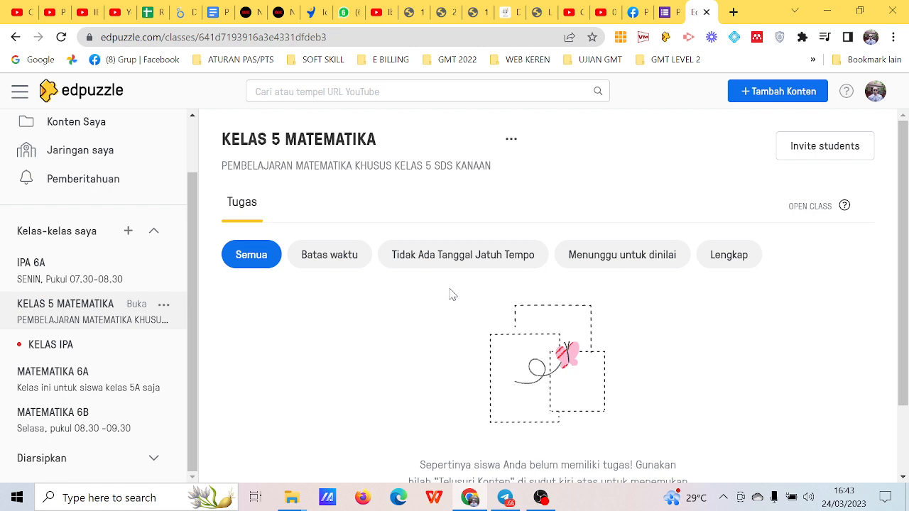
pyautogui.scroll(-1, 514, 317)
pyautogui.scroll(1, 402, 320)
pyautogui.click(541, 498)
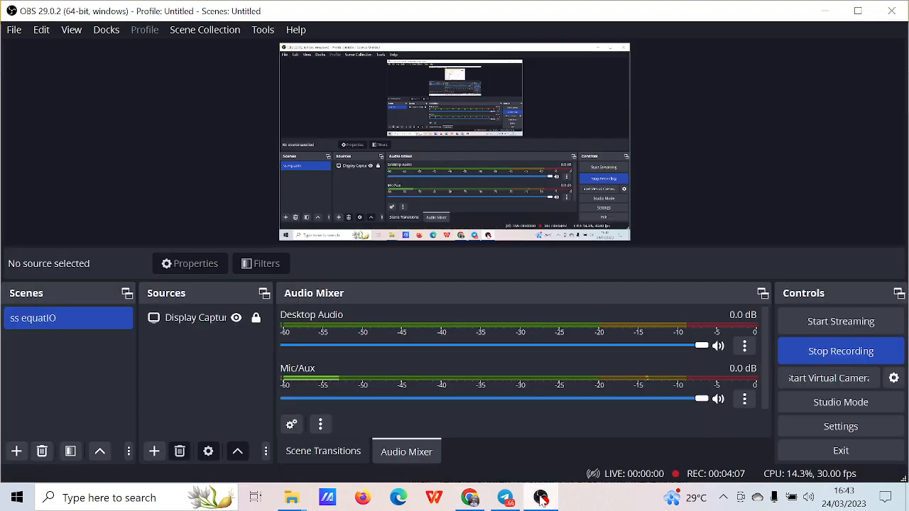